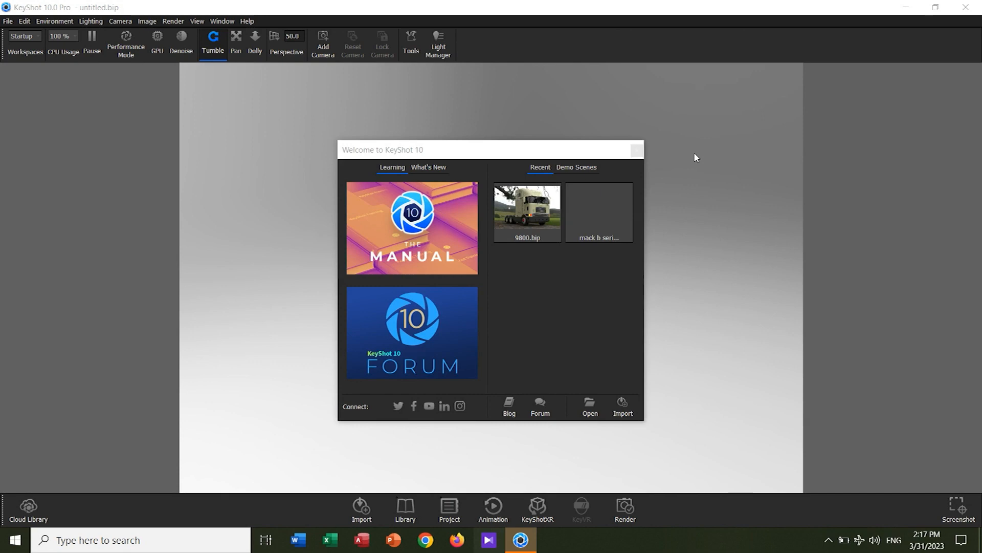
# Import the Assem1 SolidWorks assembly from the pen folder on the Desktop with the default import settings.
pyautogui.click(622, 404)
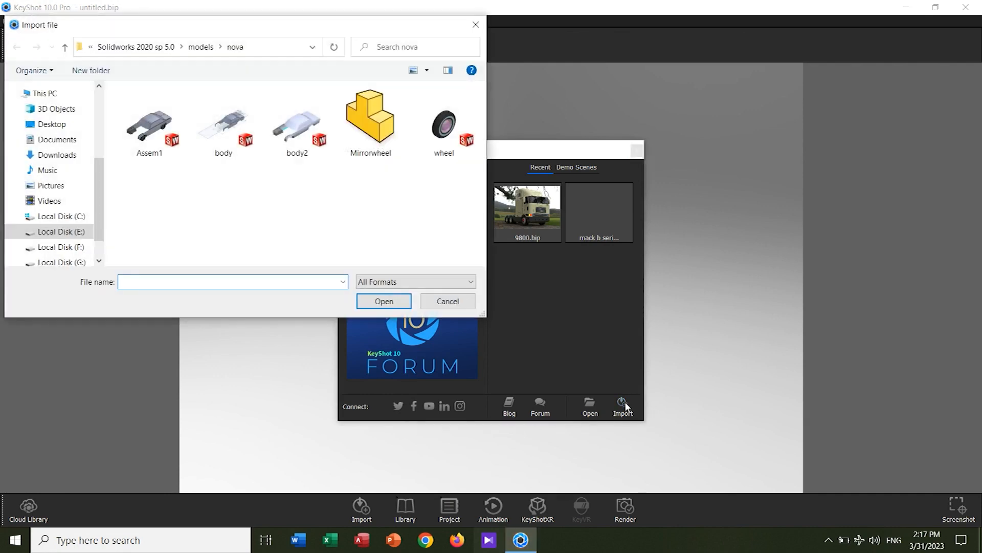
pyautogui.click(475, 24)
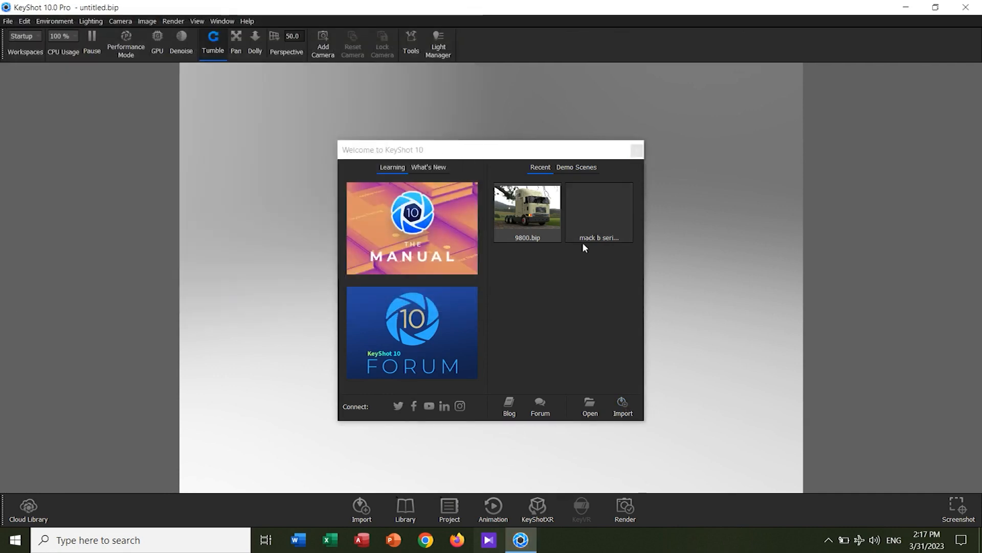
pyautogui.click(623, 404)
pyautogui.click(52, 124)
pyautogui.doubleClick(283, 139)
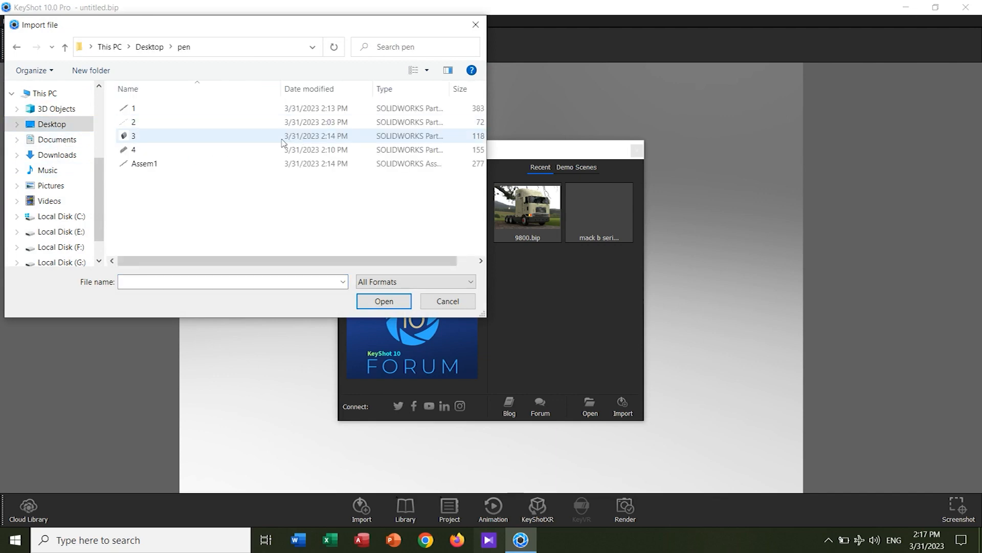
pyautogui.click(183, 164)
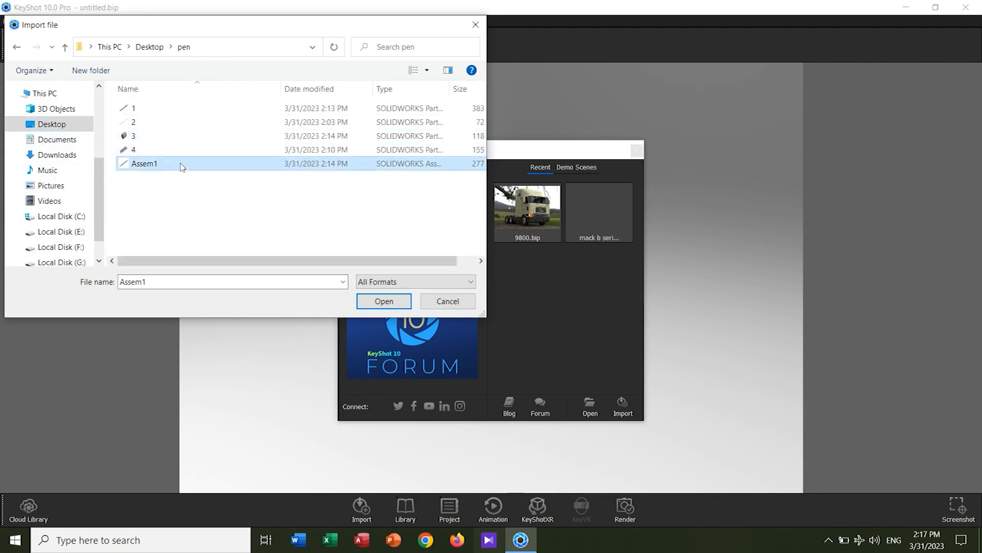
pyautogui.click(379, 301)
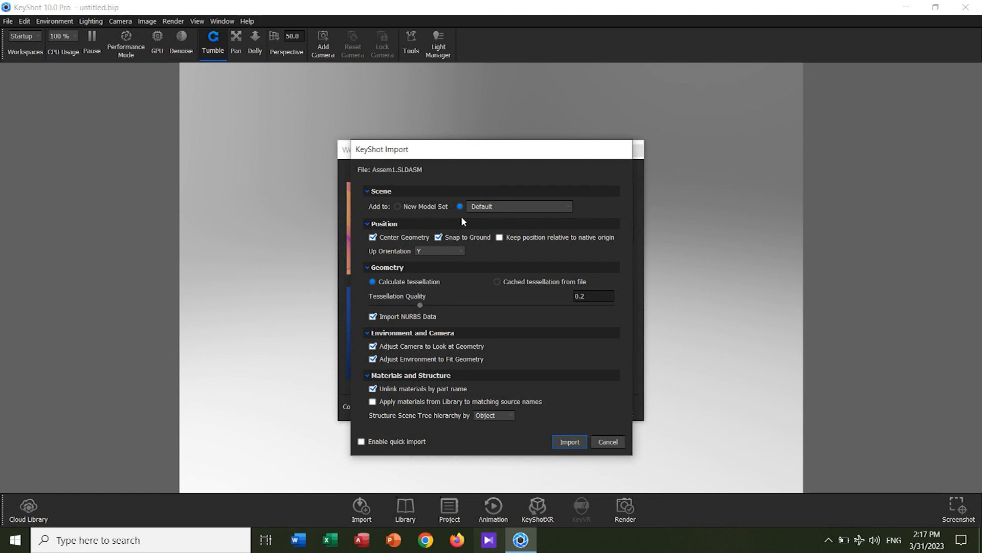
pyautogui.click(569, 442)
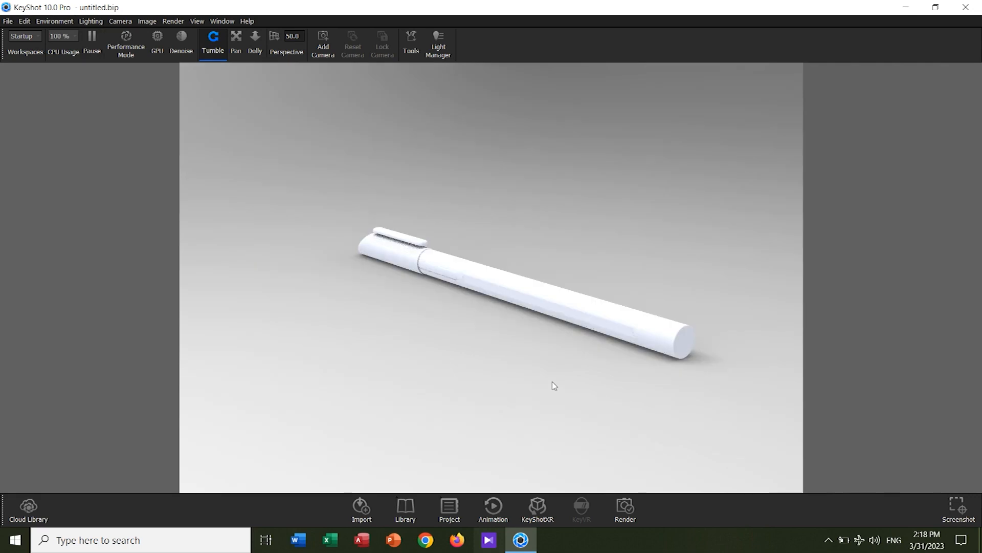
# Apply the Clear Shiny Plastic White material from the Plastic library to the pen's barrel.
pyautogui.moveTo(634, 281); pyautogui.dragTo(455, 312)
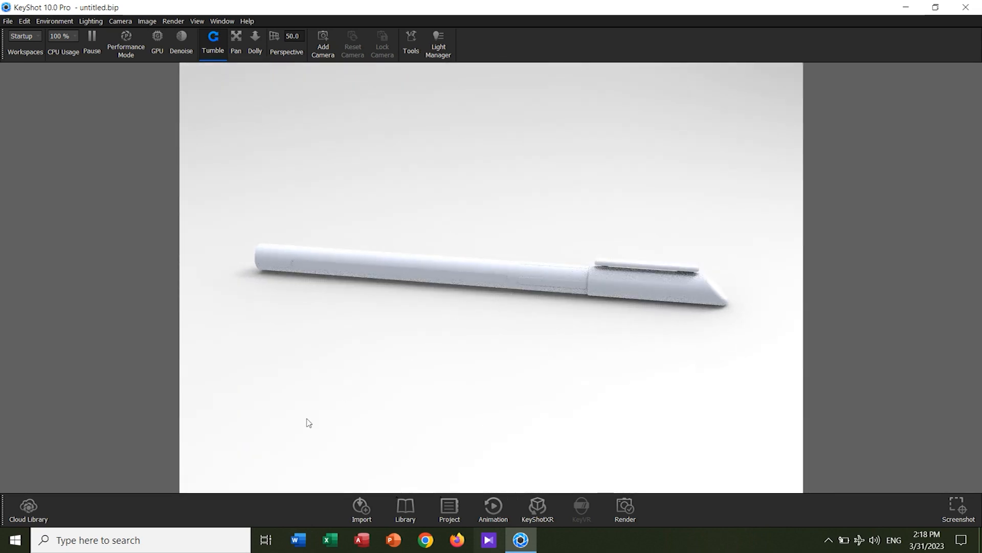
pyautogui.click(404, 508)
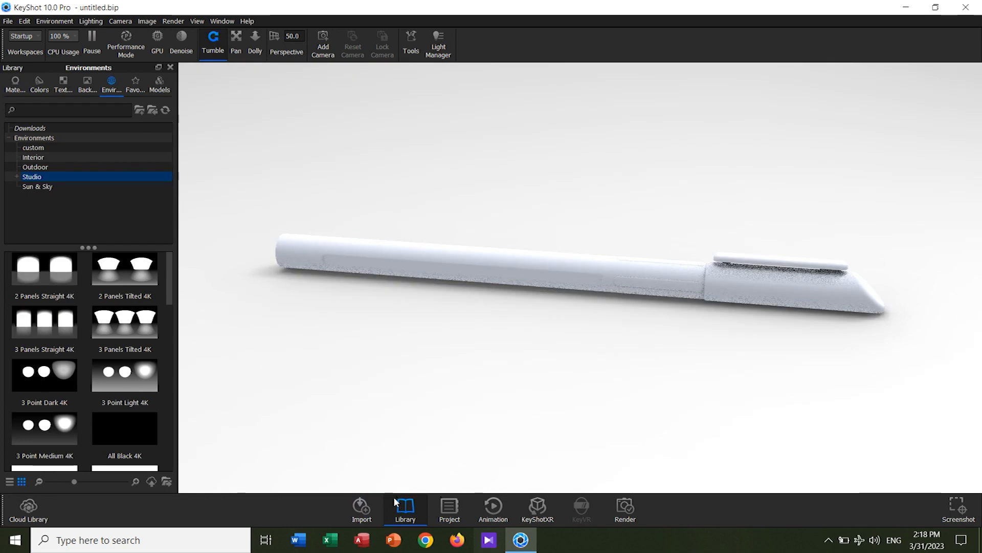
pyautogui.click(13, 88)
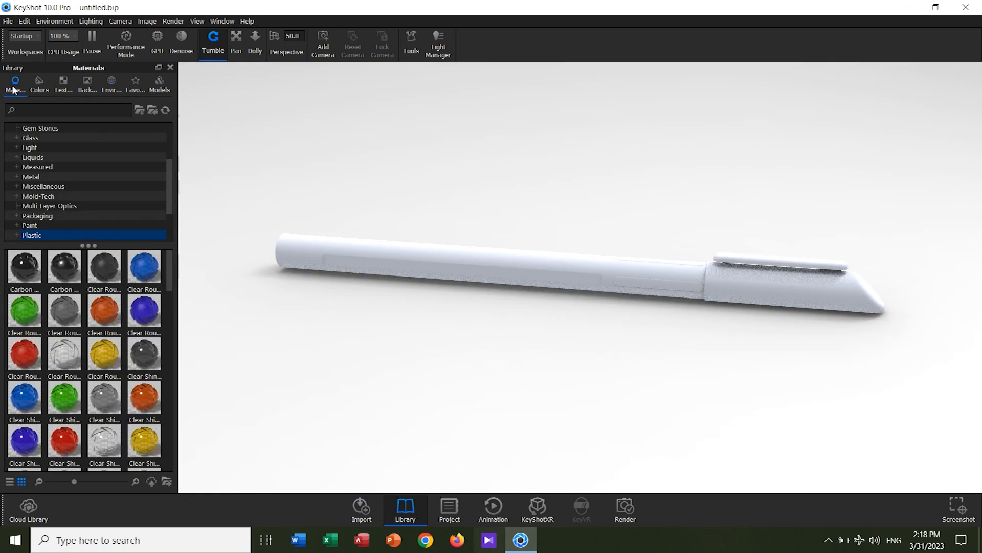
pyautogui.scroll(2, 69, 206)
pyautogui.scroll(-1, 68, 207)
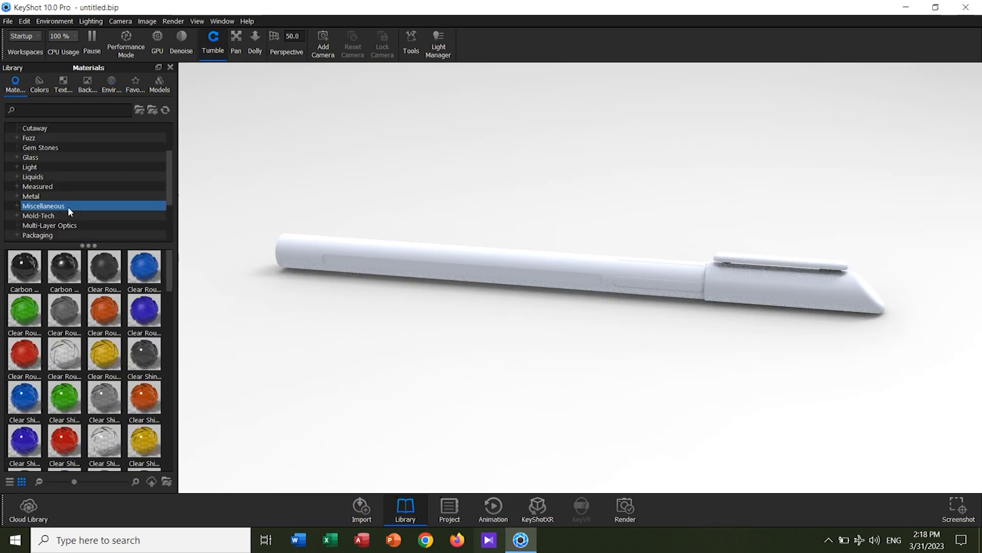
pyautogui.scroll(-2, 50, 179)
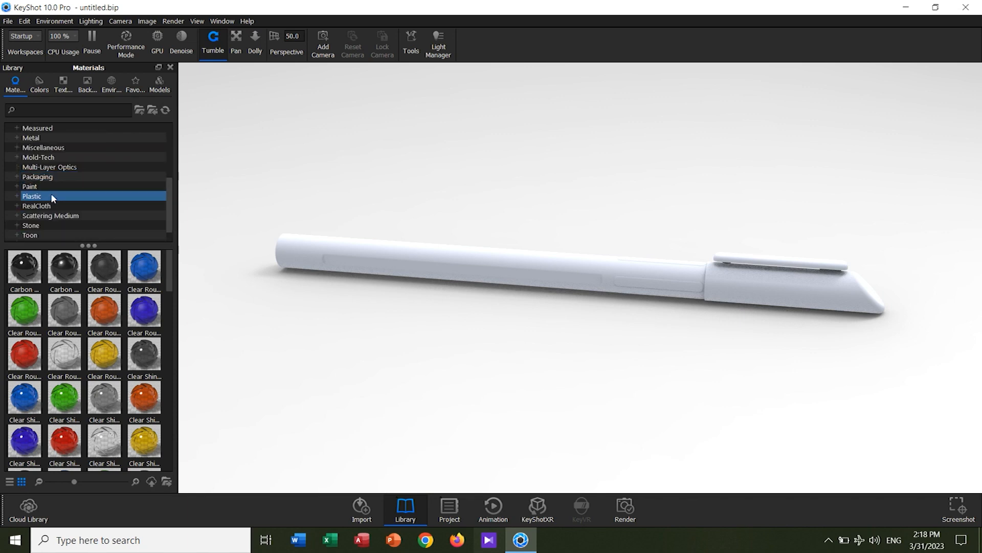
pyautogui.click(47, 196)
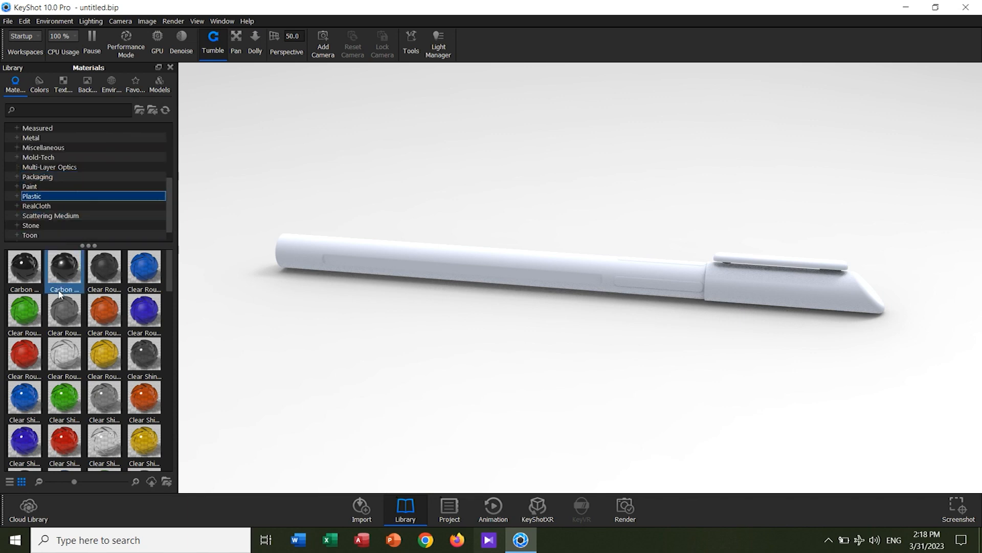
pyautogui.moveTo(102, 438)
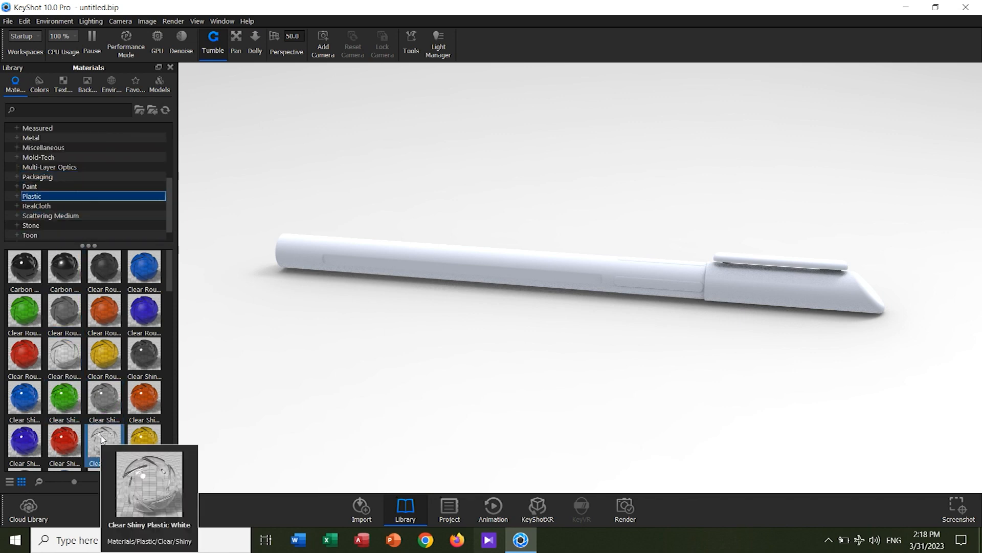
pyautogui.moveTo(116, 453); pyautogui.dragTo(436, 270)
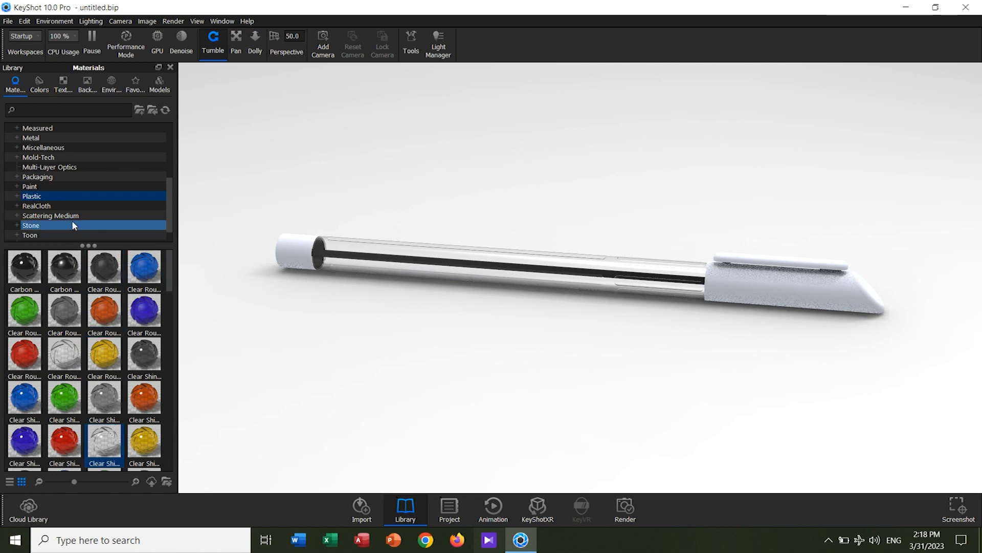
# Apply the glossy blue paint material to the pen's end plug and its cap.
pyautogui.scroll(4, 72, 220)
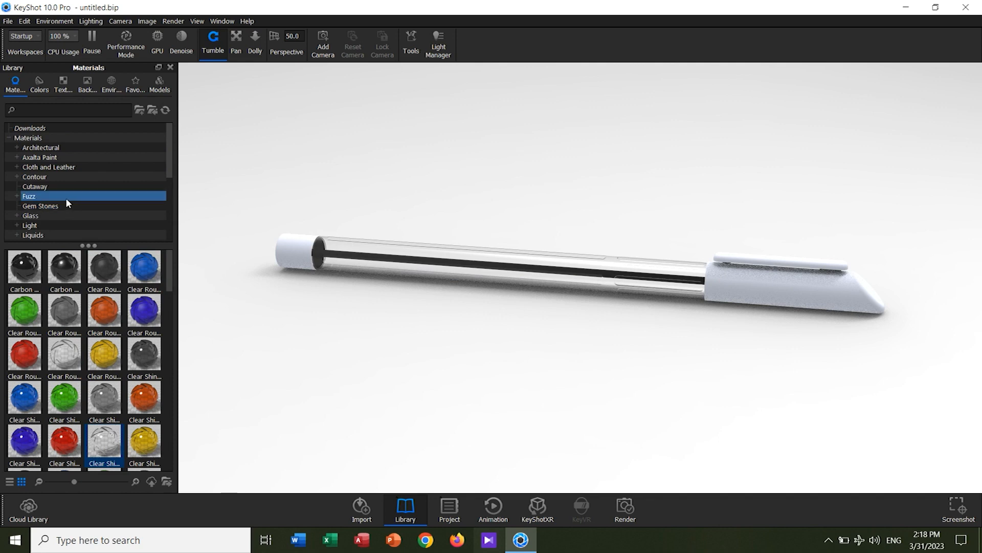
pyautogui.scroll(-5, 51, 225)
pyautogui.click(53, 167)
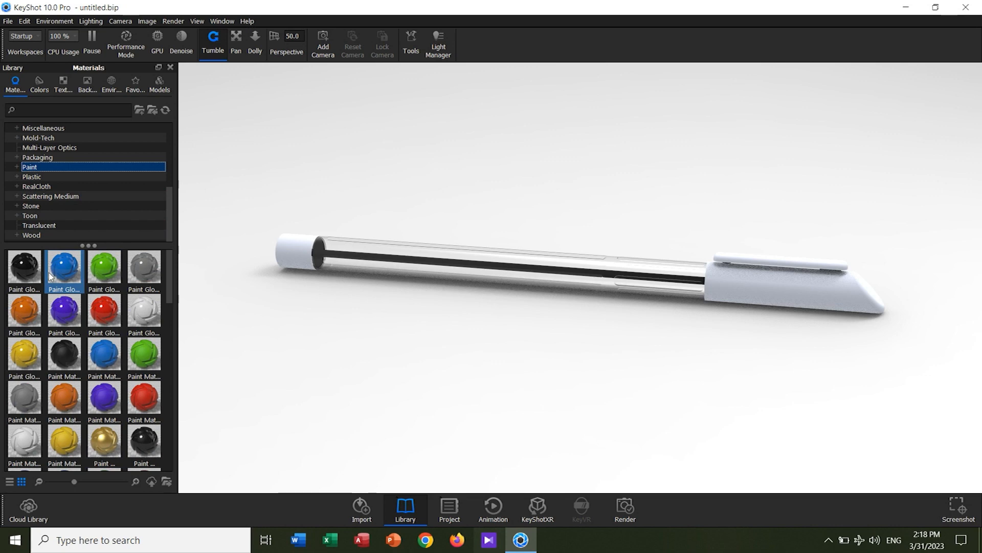
pyautogui.moveTo(63, 275)
pyautogui.moveTo(63, 276)
pyautogui.mouseDown()
pyautogui.moveTo(153, 324)
pyautogui.moveTo(340, 292)
pyautogui.moveTo(294, 262)
pyautogui.mouseUp()
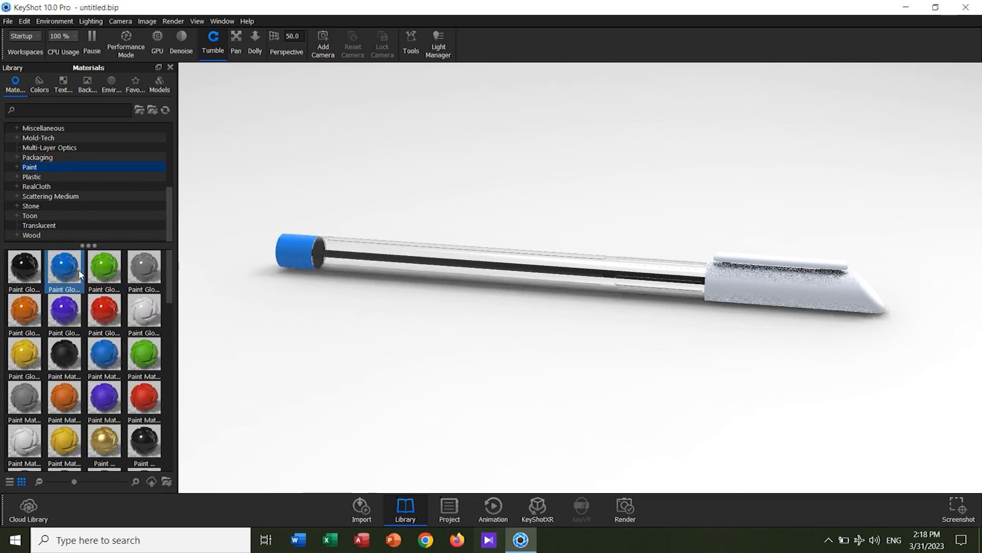
pyautogui.moveTo(73, 273)
pyautogui.mouseDown()
pyautogui.moveTo(661, 340)
pyautogui.moveTo(759, 295)
pyautogui.mouseUp()
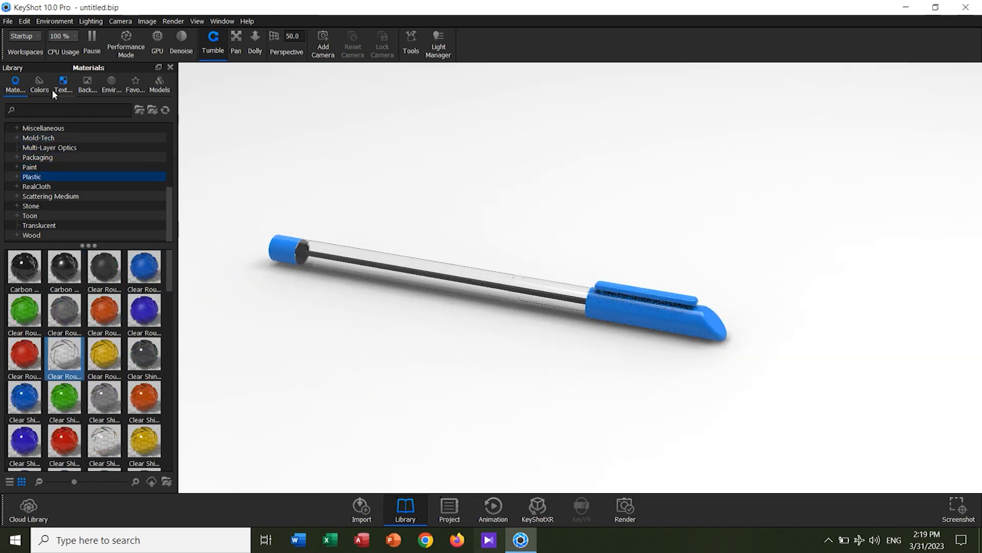
# Recolor the pen's end plug and cap with Blue from the Basic colors.
pyautogui.click(46, 89)
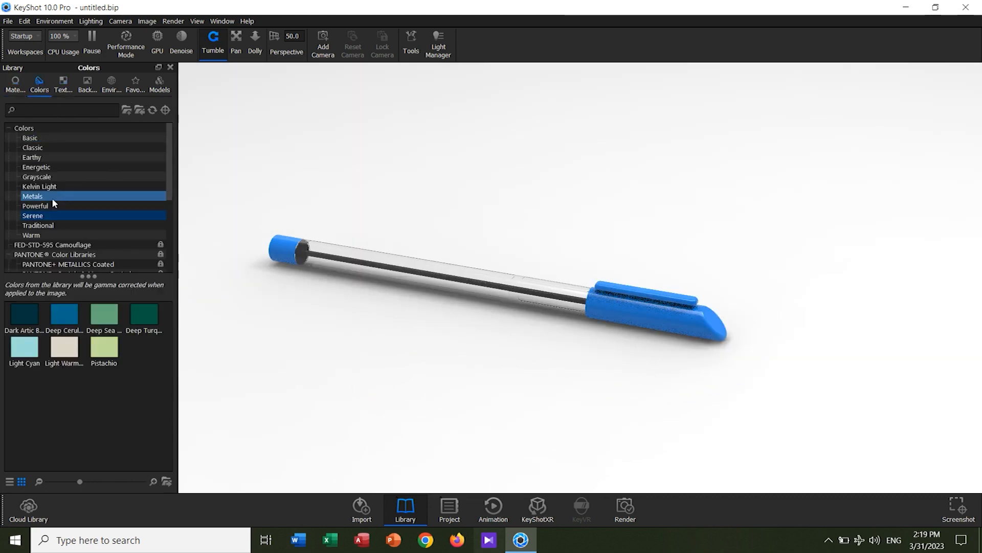
pyautogui.click(51, 137)
pyautogui.moveTo(64, 314); pyautogui.dragTo(287, 249)
pyautogui.moveTo(71, 322); pyautogui.dragTo(665, 329)
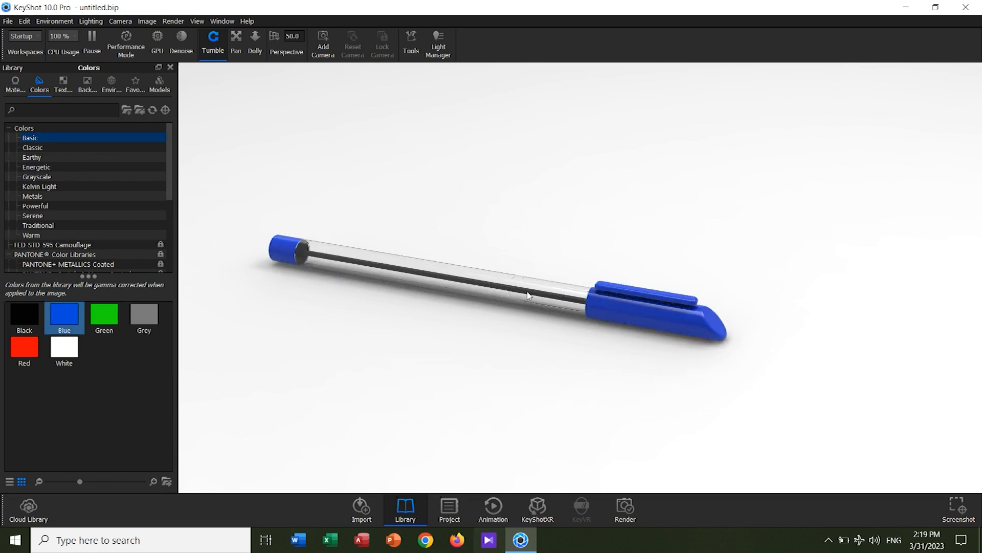
# Add a ground plane beneath the pen and give it the first black Carbon material from the Plastic library.
pyautogui.click(8, 22)
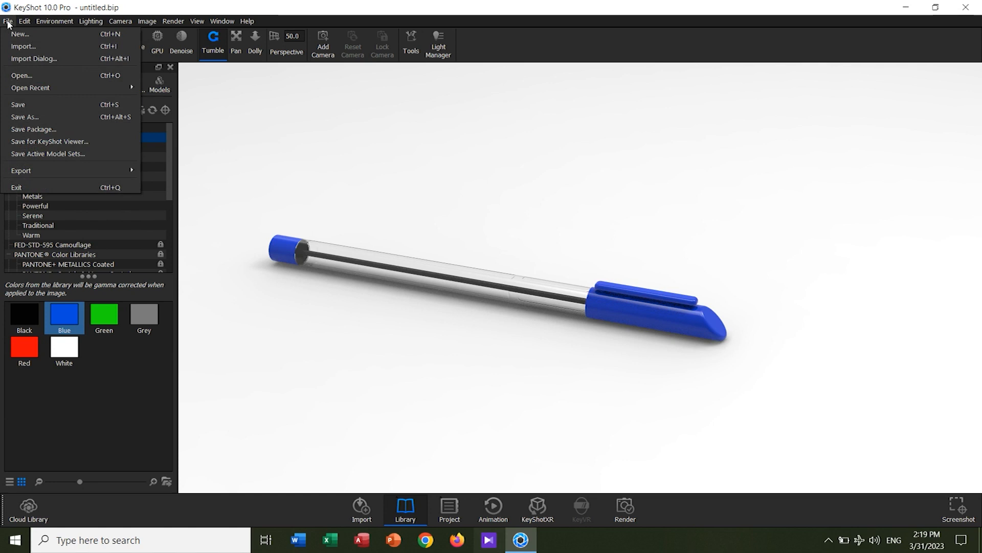
pyautogui.moveTo(24, 23)
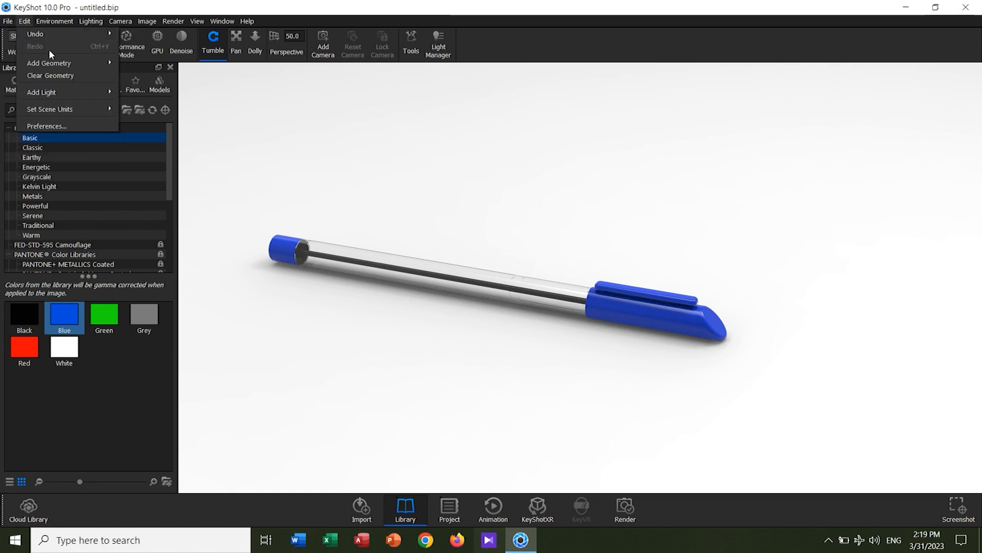
pyautogui.moveTo(72, 63)
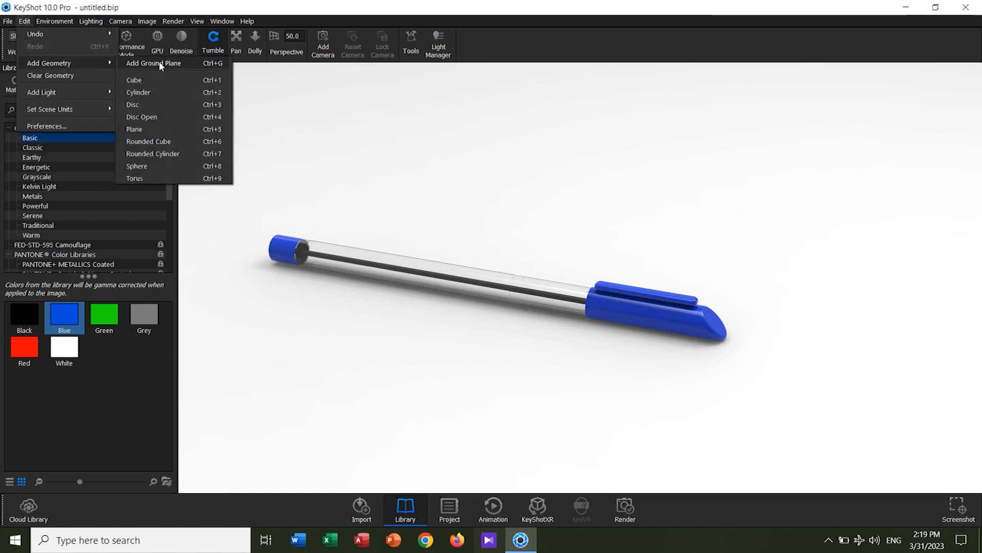
pyautogui.click(214, 65)
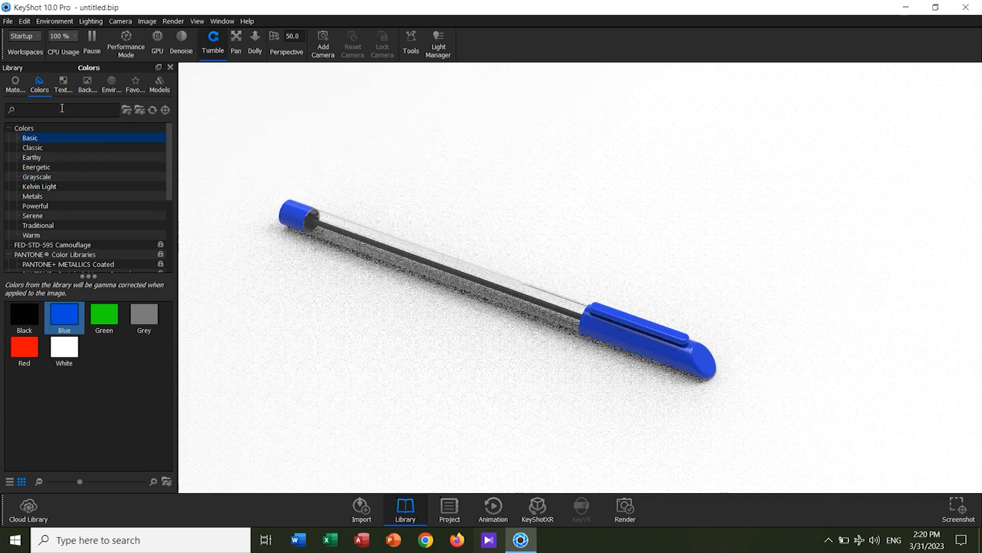
pyautogui.click(15, 87)
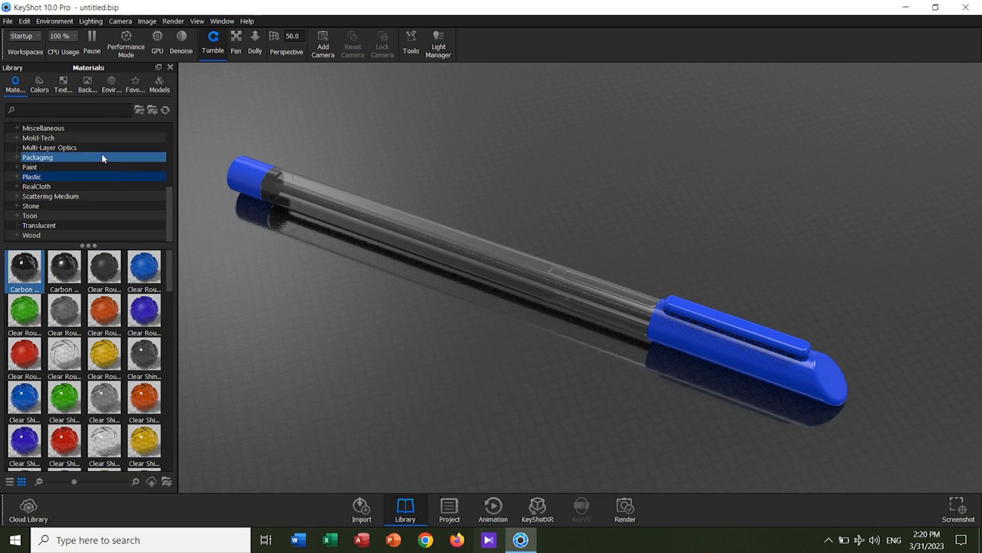
# Try the 2 Panels Tilted 4K studio environment on the pen scene.
pyautogui.click(110, 86)
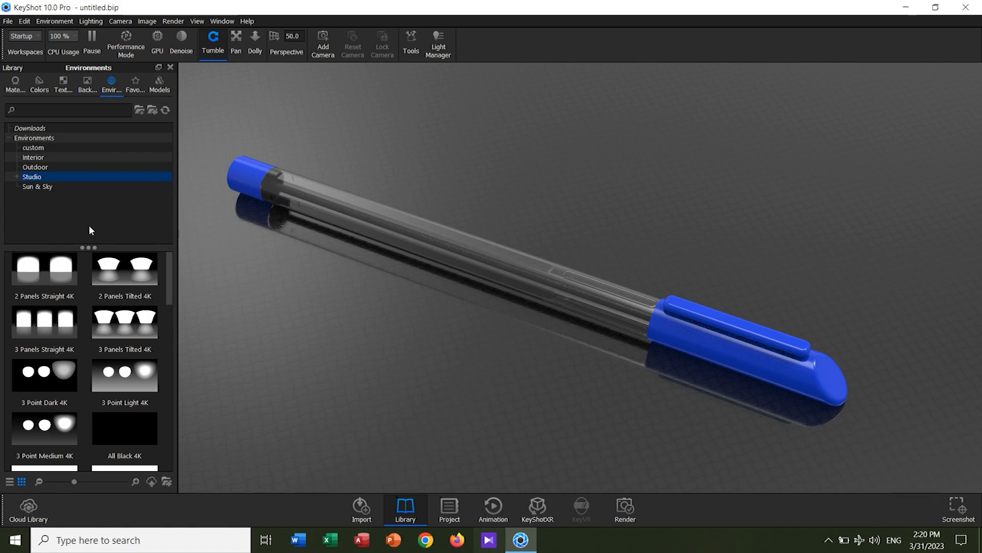
pyautogui.moveTo(113, 276); pyautogui.dragTo(260, 306)
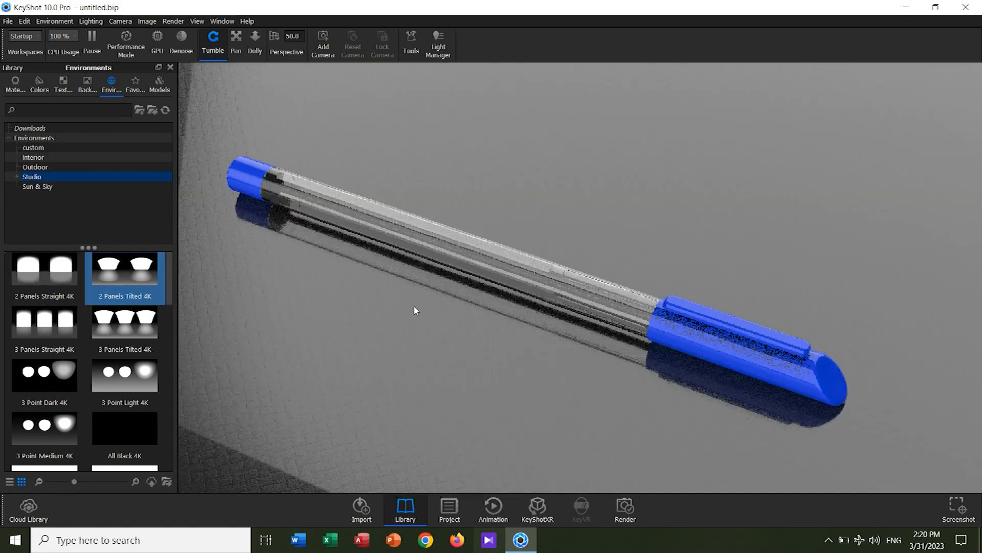
pyautogui.moveTo(413, 310); pyautogui.dragTo(389, 244)
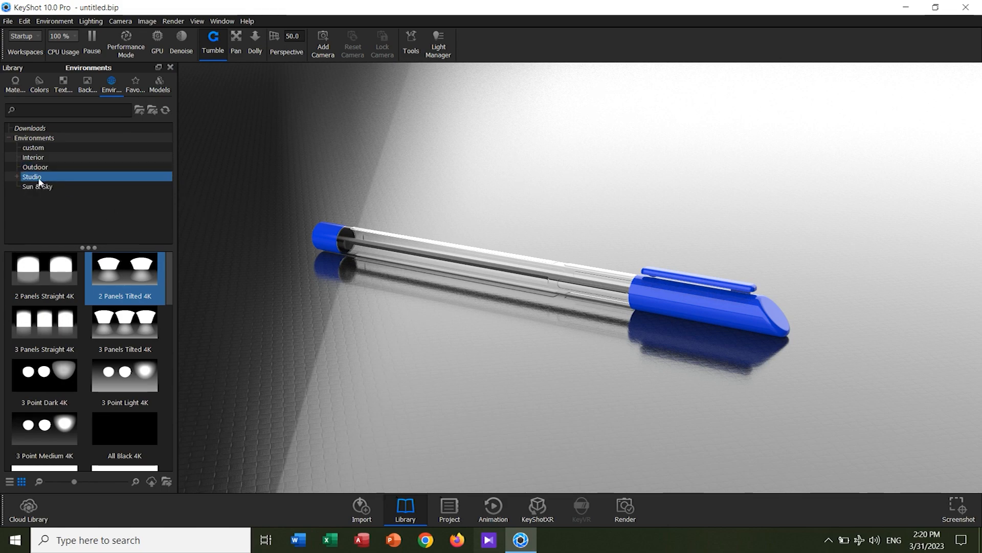
# Try the hdrmaps-empty-modern-storehouse-3K and Dosch-Stairwell_2k interior environments on the scene.
pyautogui.click(34, 157)
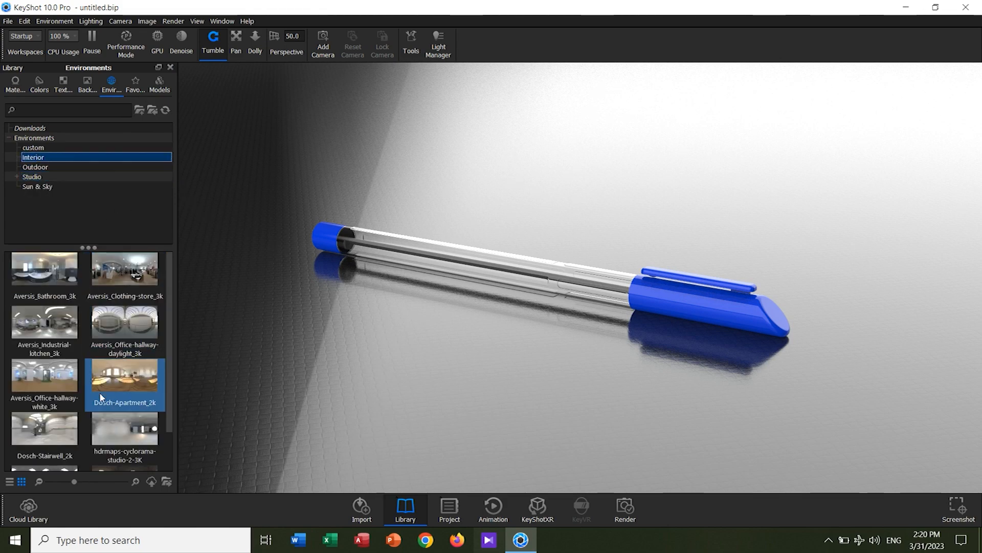
pyautogui.scroll(-1, 123, 409)
pyautogui.moveTo(61, 424); pyautogui.dragTo(655, 311)
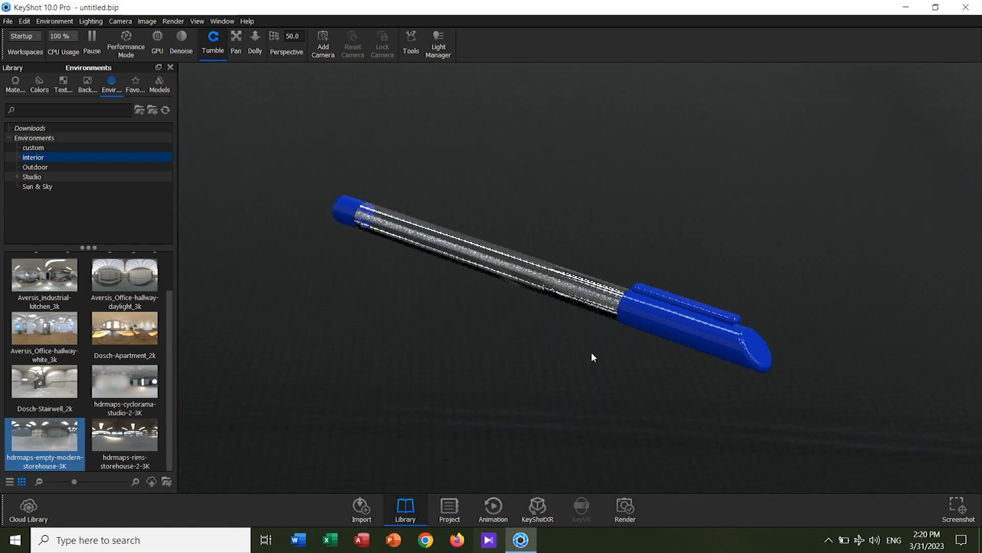
pyautogui.moveTo(61, 388); pyautogui.dragTo(779, 353)
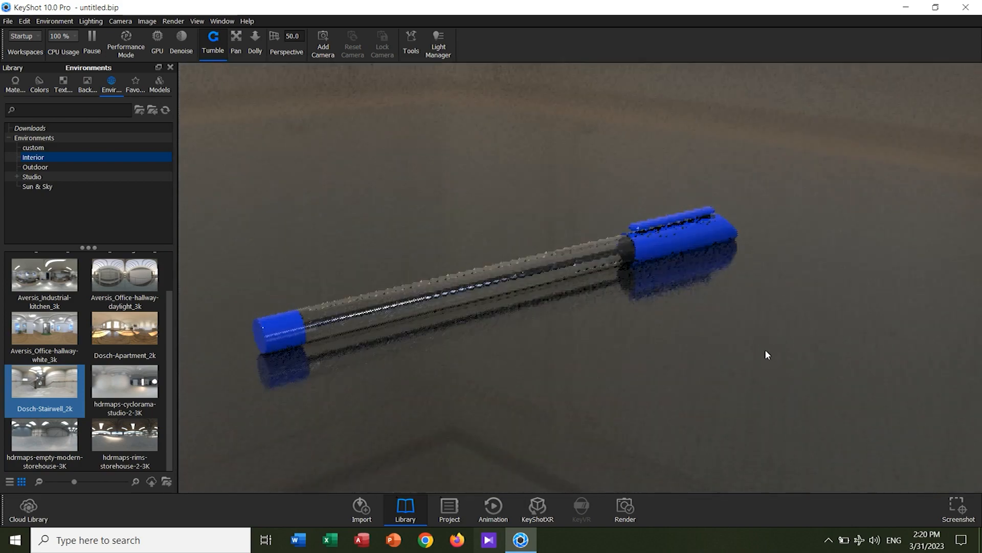
# Try the hdrmaps-cyclorama-studio-2-3K and Aversis_Industrial-kitchen_3k interior environments on the scene.
pyautogui.moveTo(137, 382); pyautogui.dragTo(416, 388)
pyautogui.moveTo(554, 336); pyautogui.dragTo(305, 324)
pyautogui.click(57, 321)
pyautogui.moveTo(48, 284); pyautogui.dragTo(332, 329)
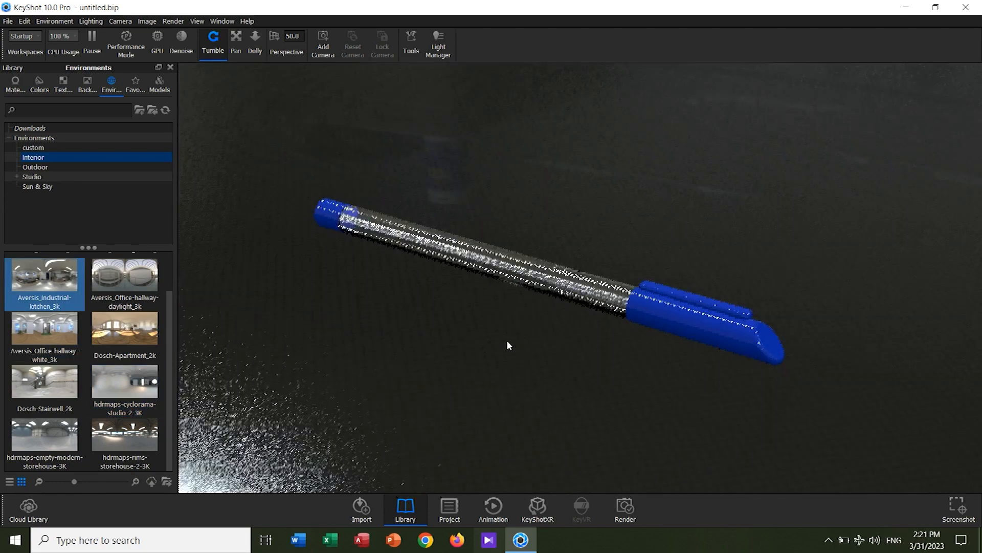
pyautogui.hotkey('ctrl', 's')
pyautogui.moveTo(526, 350); pyautogui.dragTo(483, 351)
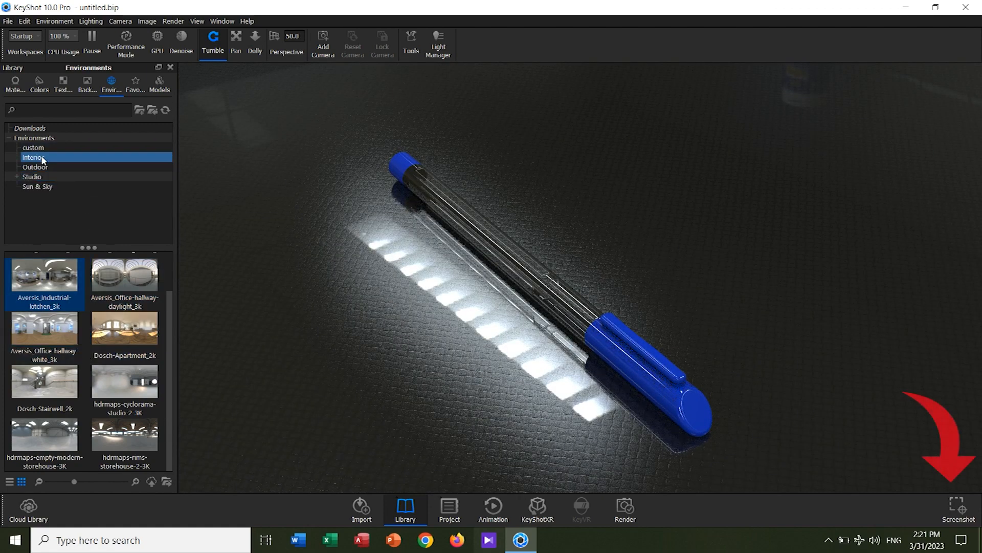
# Light the pen scene with the 3 Panels Tilted 4K studio environment.
pyautogui.click(41, 176)
pyautogui.moveTo(125, 276); pyautogui.dragTo(425, 307)
pyautogui.moveTo(639, 388); pyautogui.dragTo(555, 305)
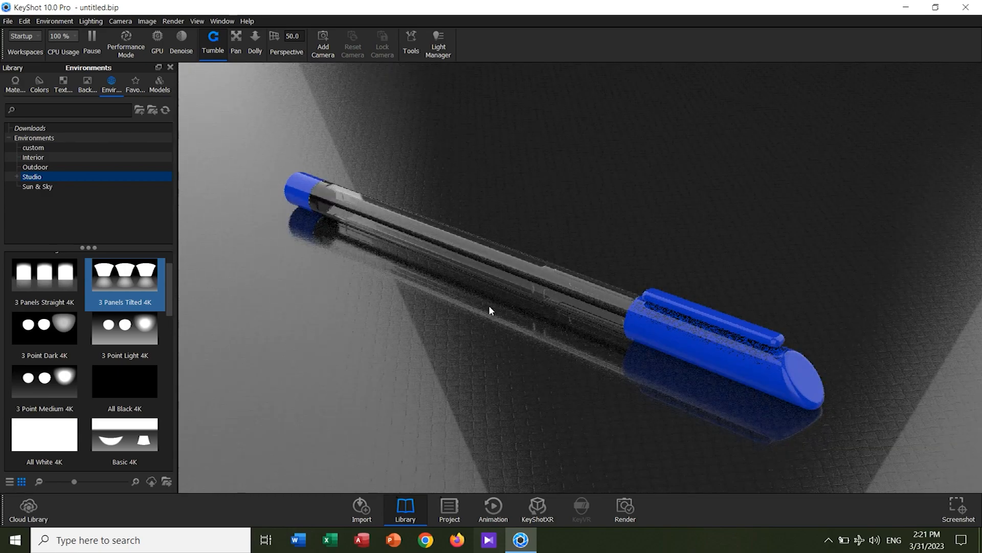